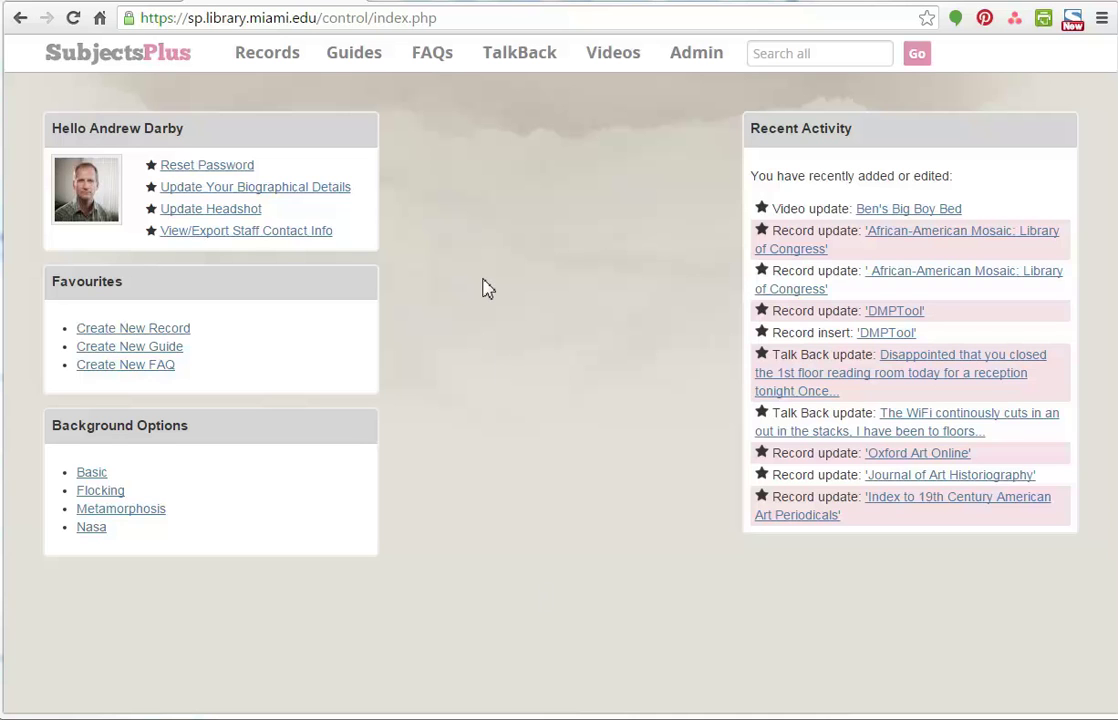
Step: Browse the records tagged News_and_Newspapers and open the "17th and 18th Century Burney Collection Newspapers" record
mouse_move(260, 57)
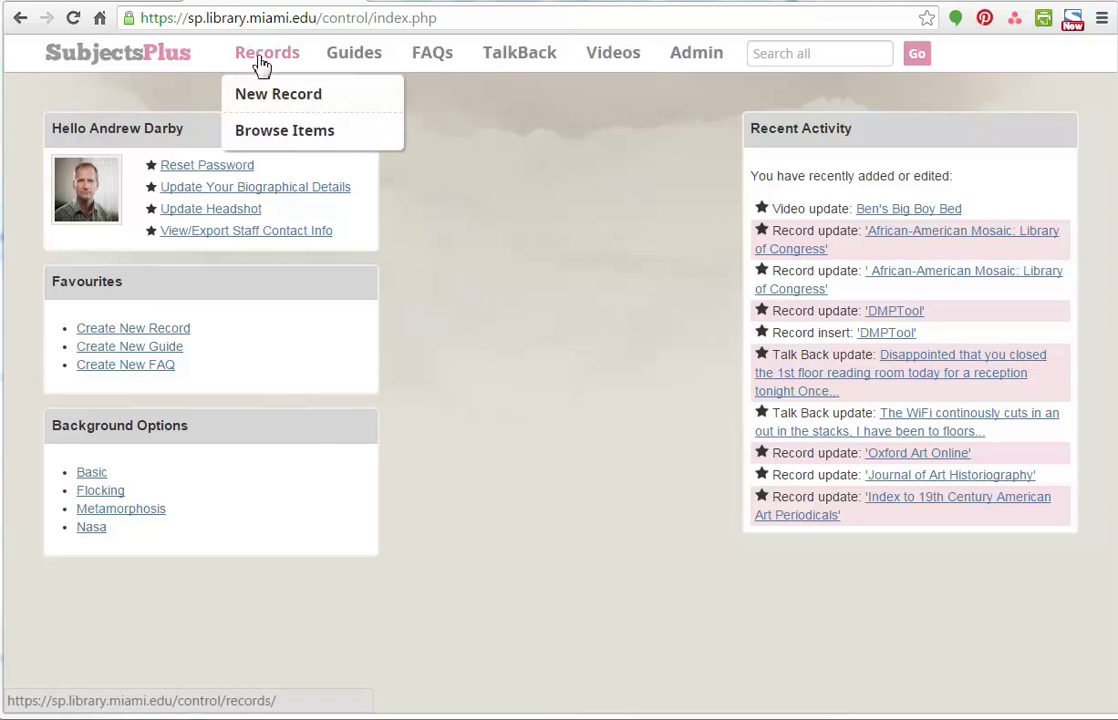
click(260, 60)
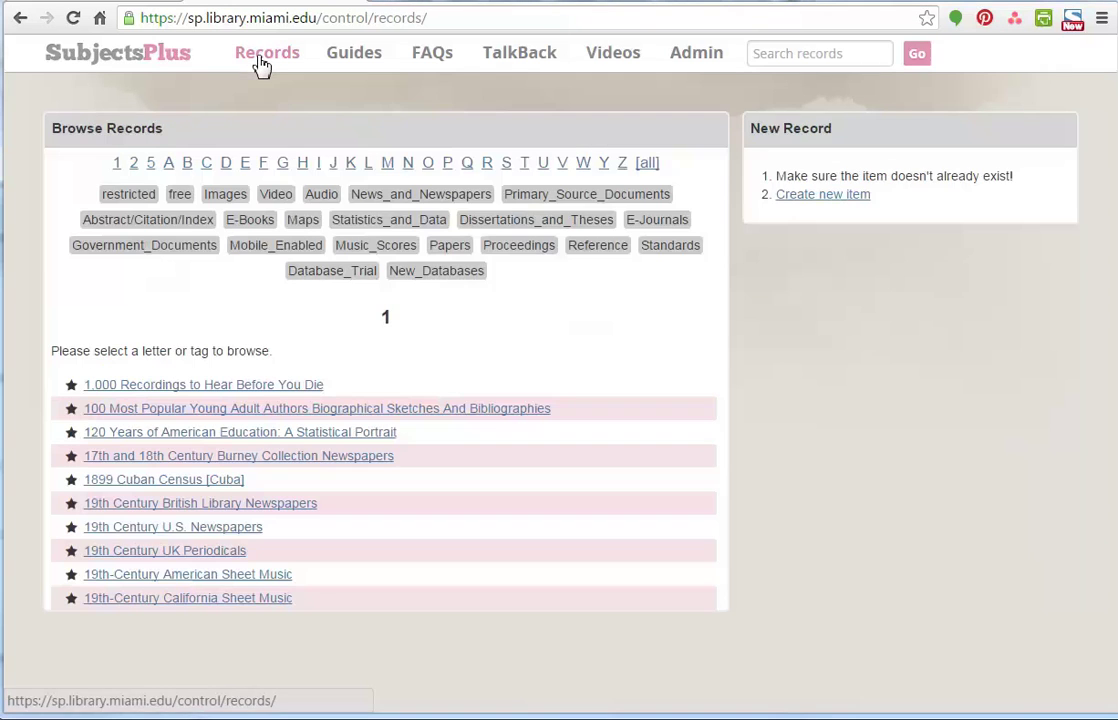
click(397, 202)
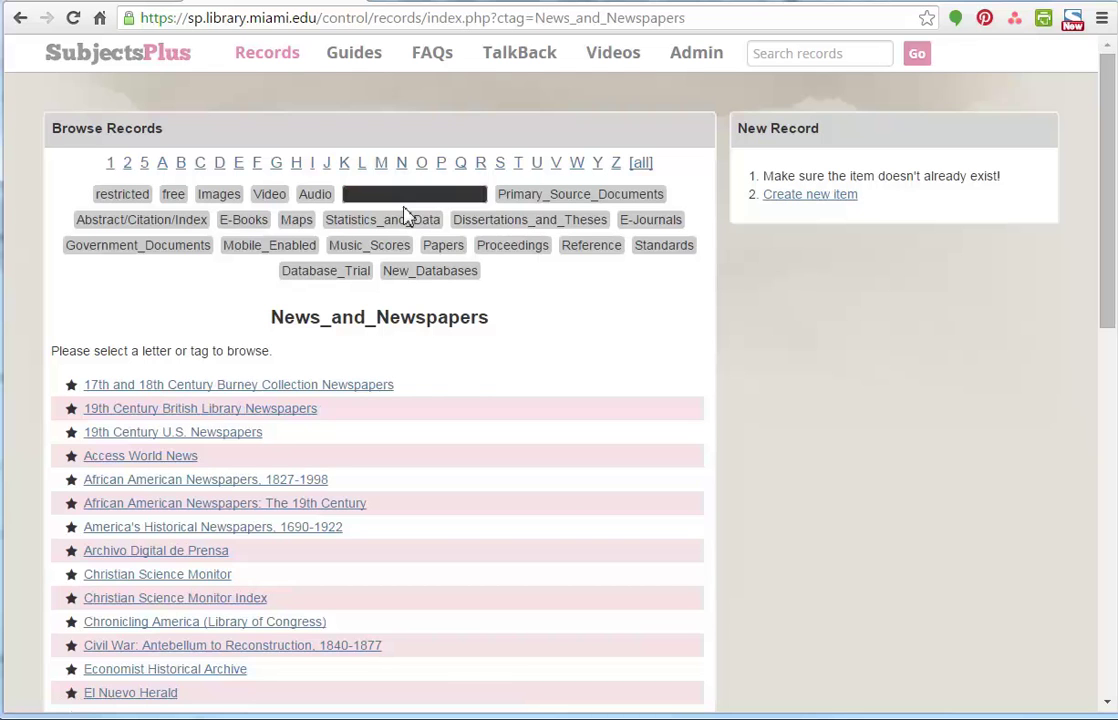
click(131, 388)
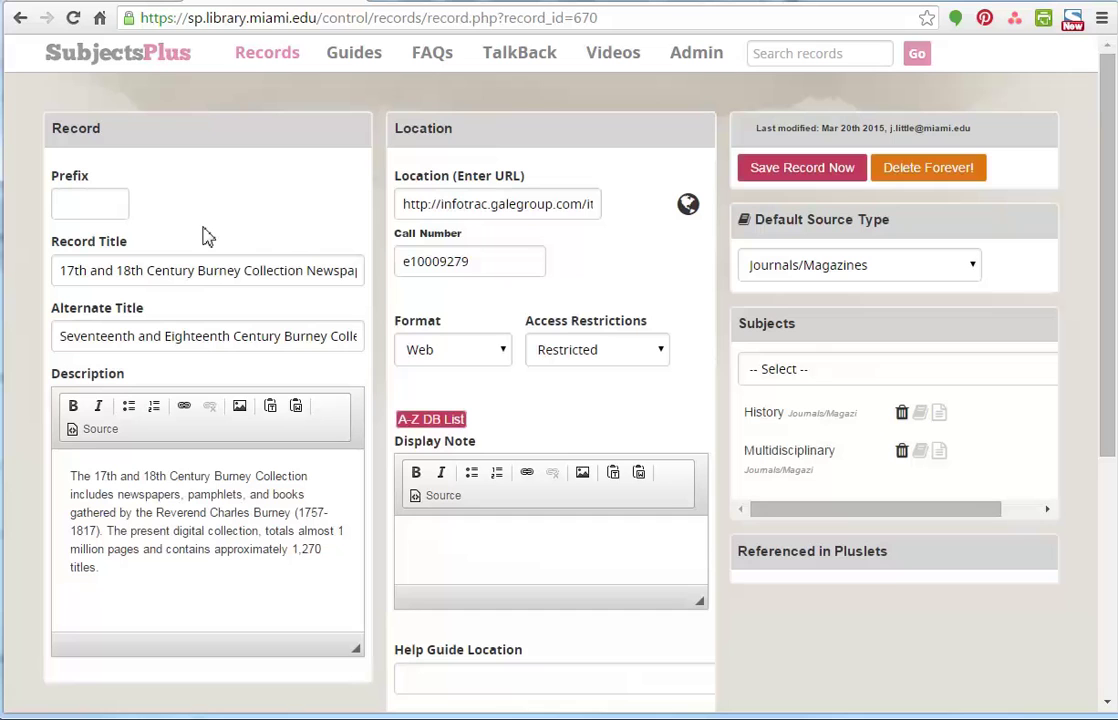
Step: Examine the record's Prefix, Record Title, Alternate Title and Description fields
click(105, 214)
drag(60, 272, 171, 284)
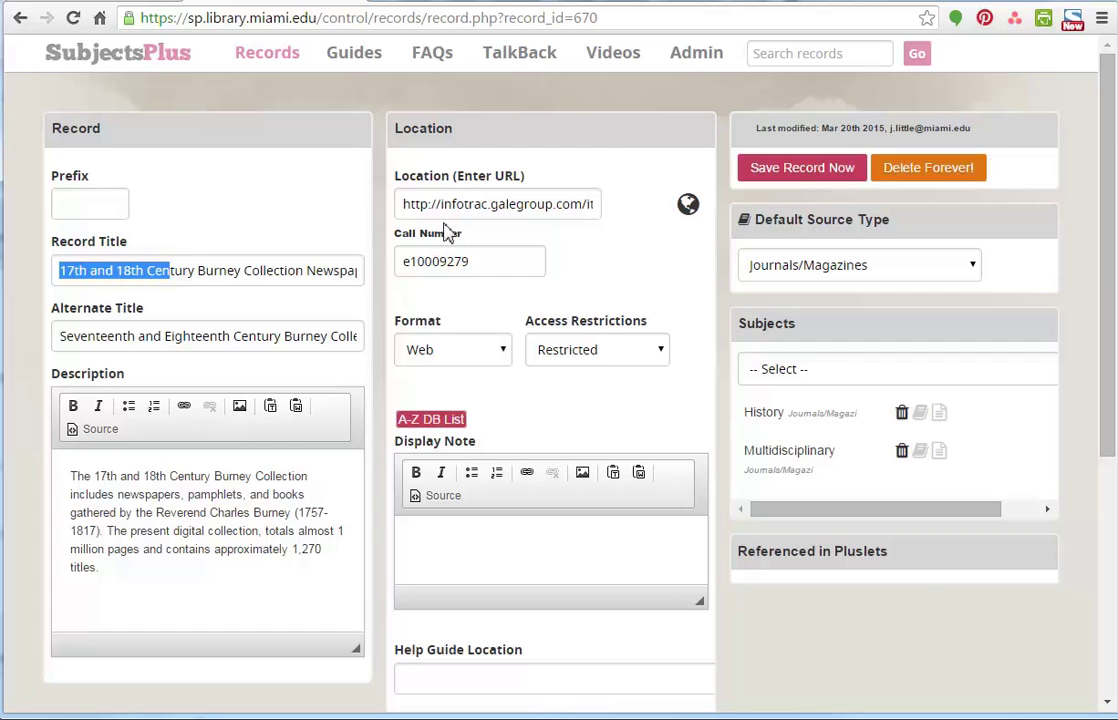
click(350, 200)
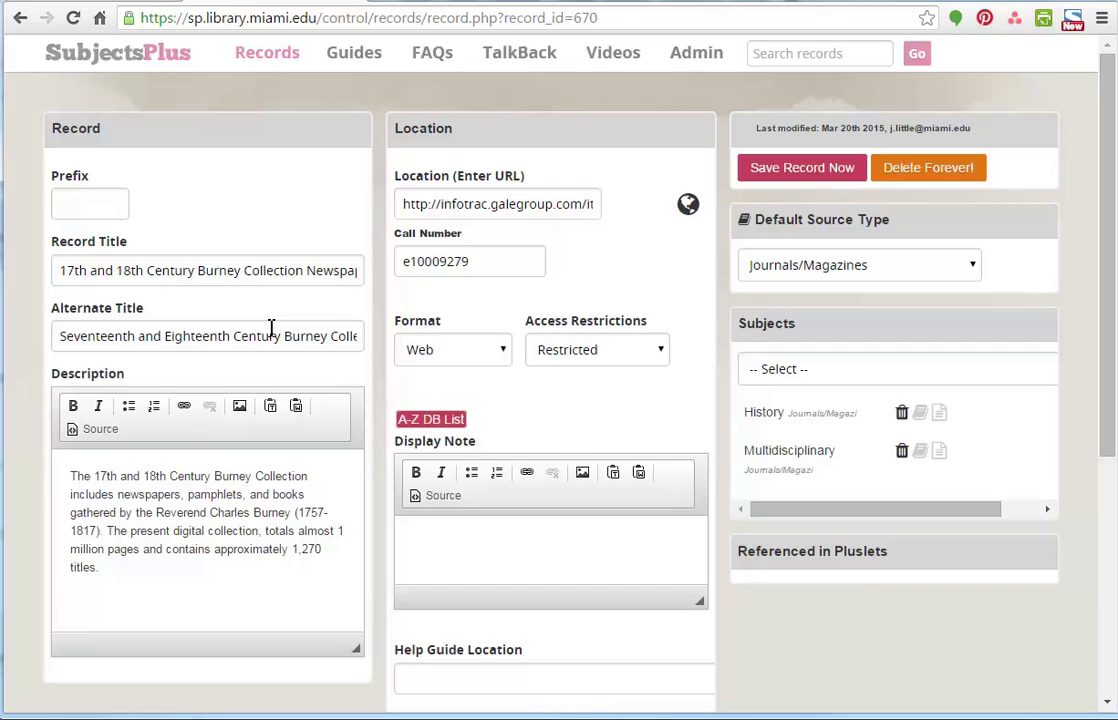
click(165, 506)
Step: Try the Print and Print w/ URL formats for the record's location, and set the format back to Web
click(503, 362)
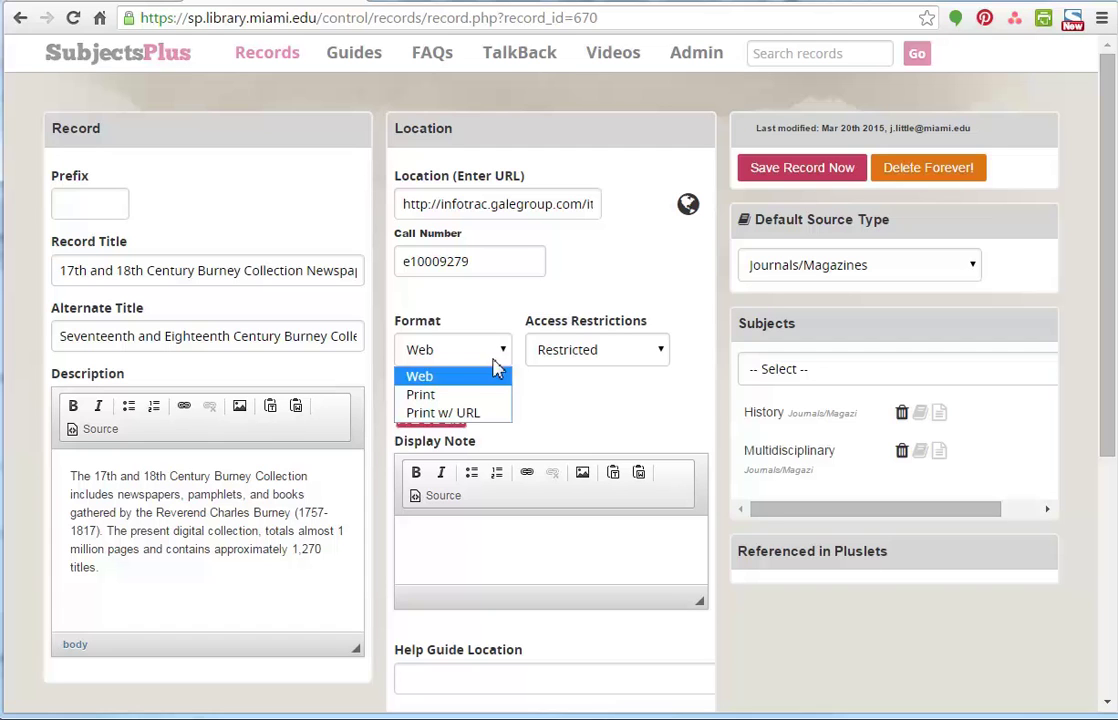
click(477, 396)
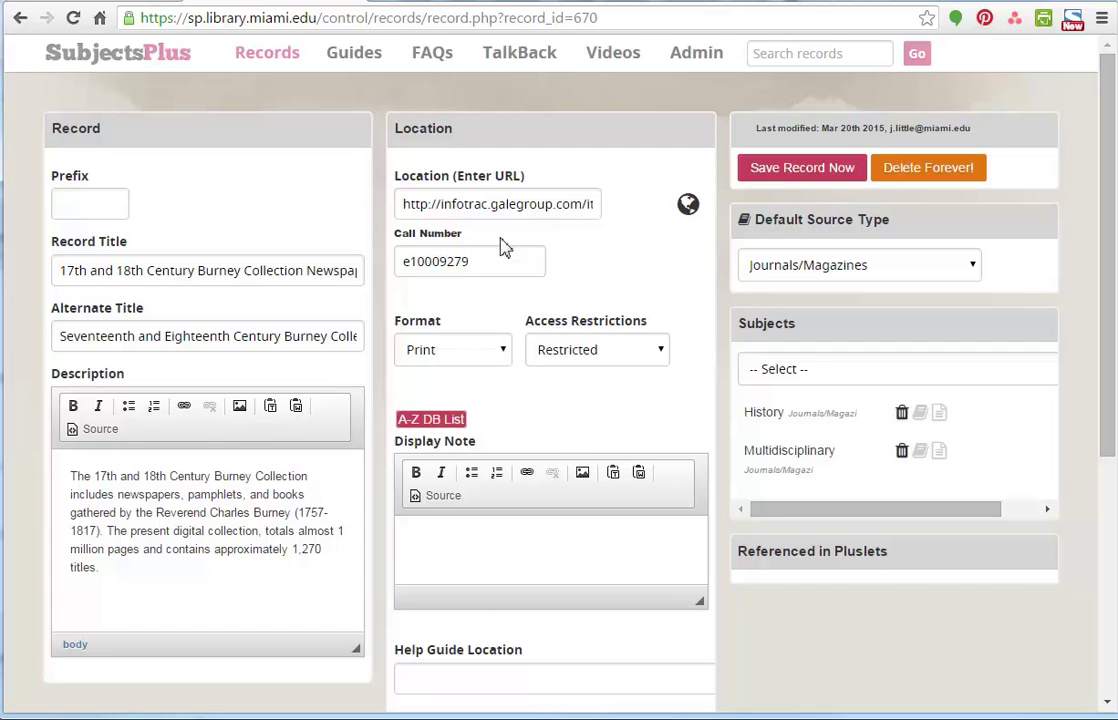
click(500, 357)
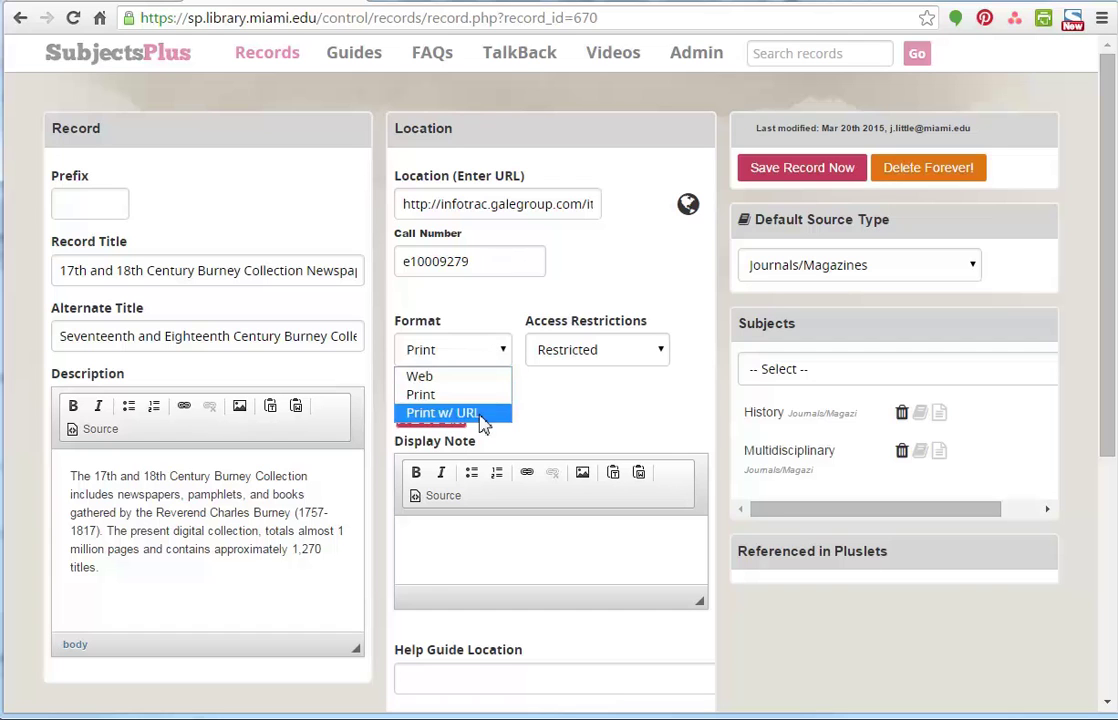
click(482, 415)
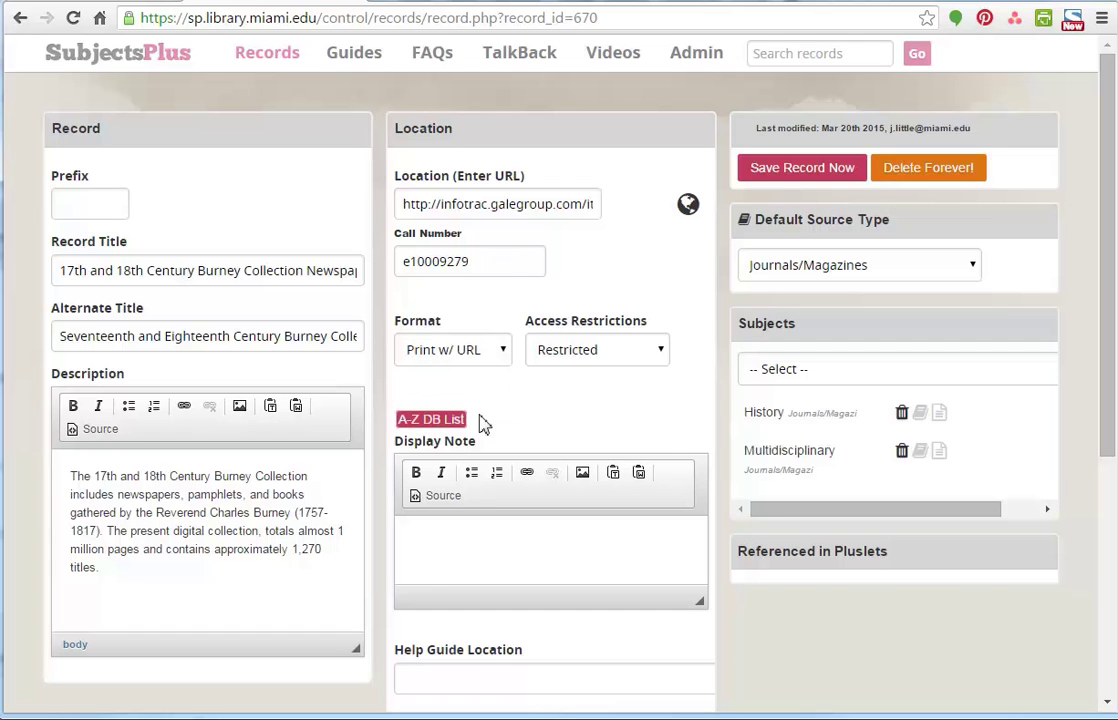
click(502, 357)
click(452, 378)
Step: Review the access restriction options and turn the location's A-Z DB List setting off and on again
click(604, 355)
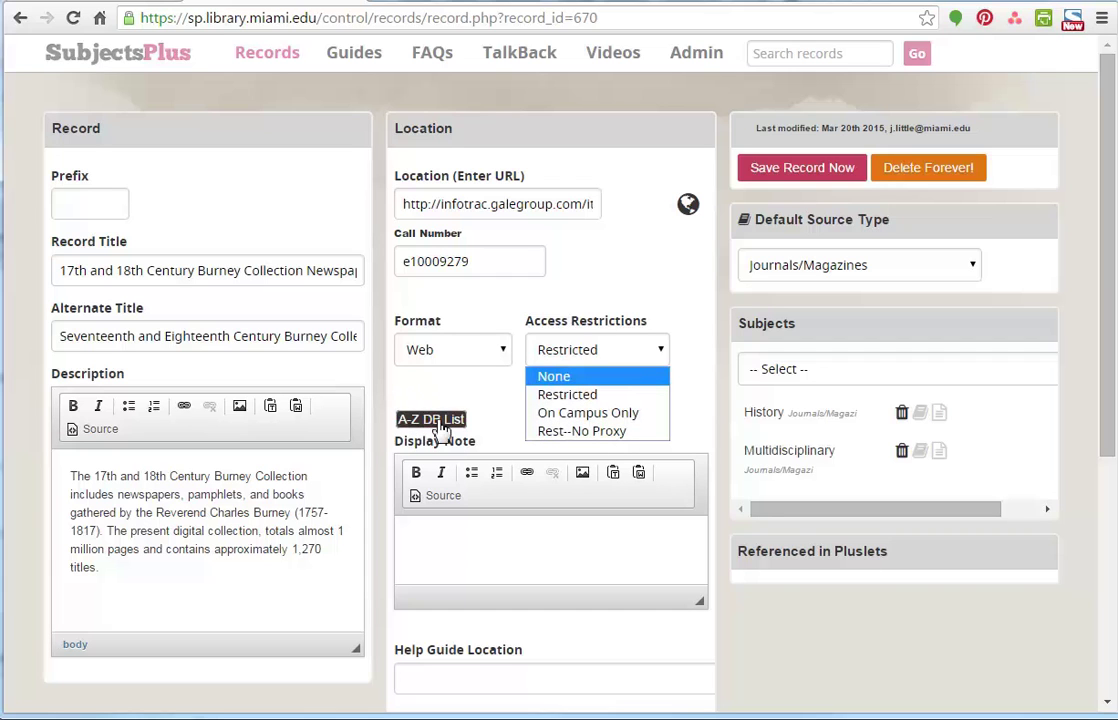
click(426, 428)
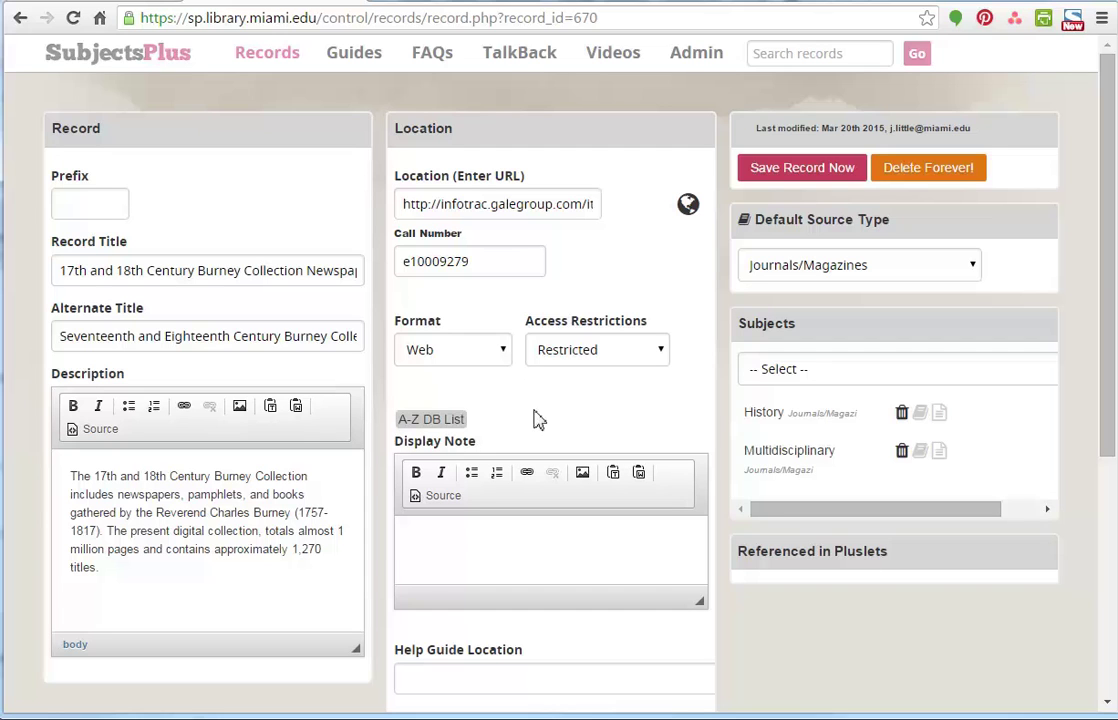
click(445, 421)
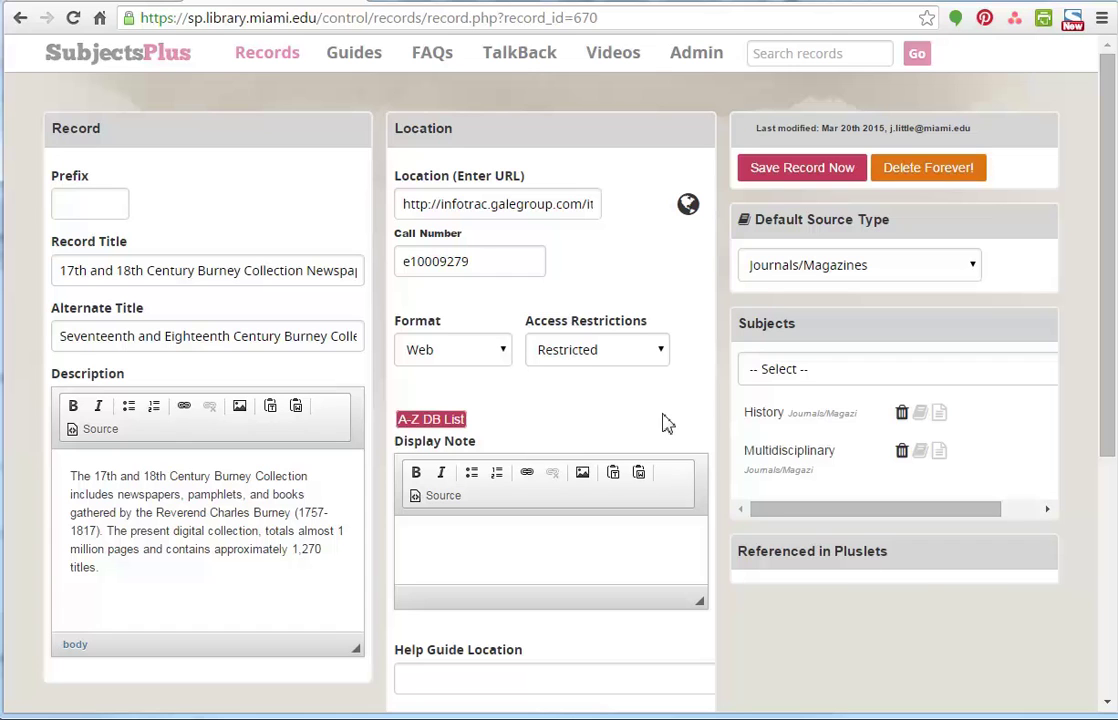
Step: Examine the location's Display Note, Help Guide Location and ctags, along with the options for adding or deleting a location
click(588, 548)
scroll(545, 517, down, 2)
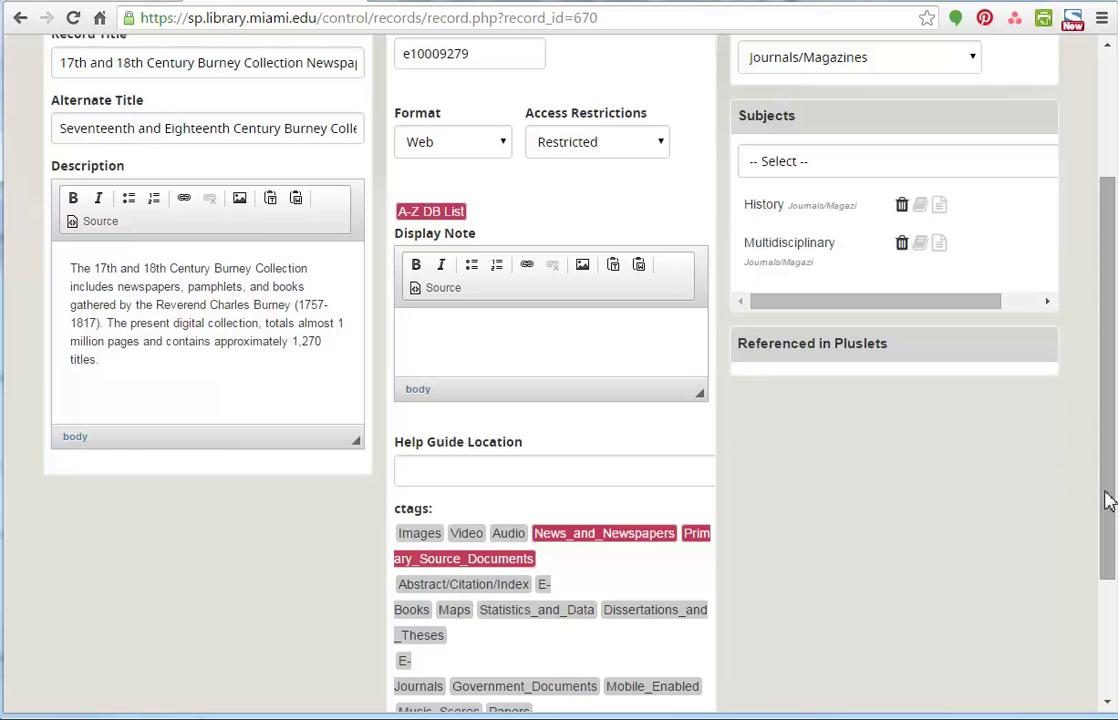
drag(1106, 500, 1098, 611)
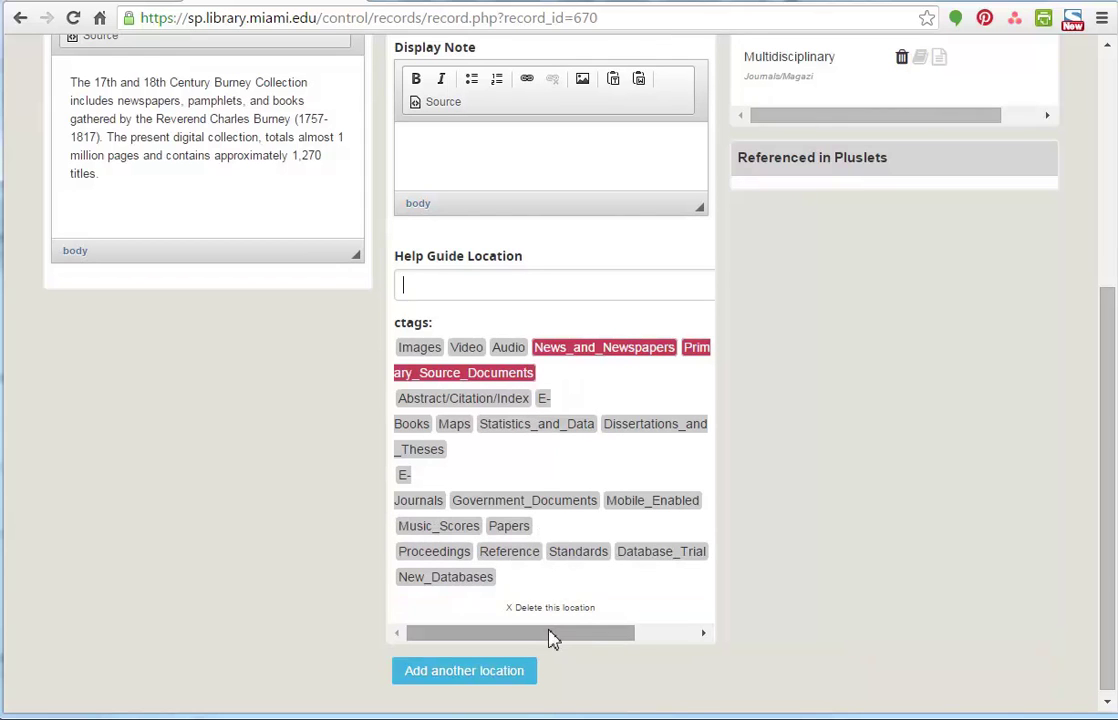
mouse_move(549, 636)
mouse_down()
mouse_move(607, 643)
mouse_move(540, 638)
mouse_up()
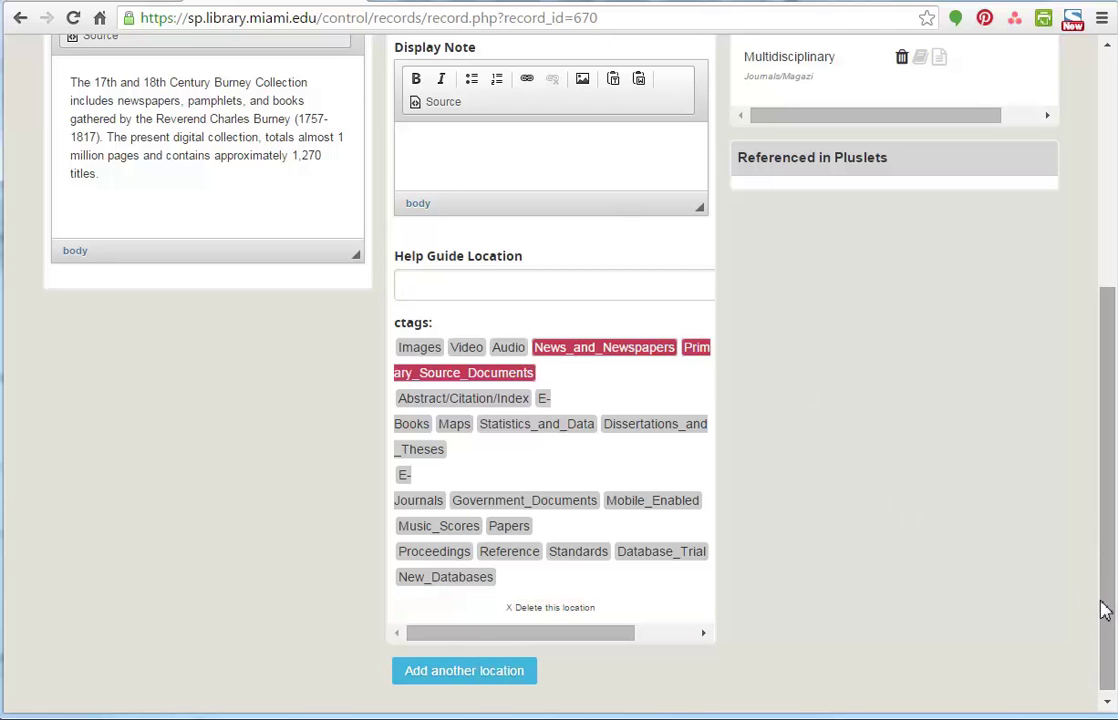
scroll(1100, 604, up, 5)
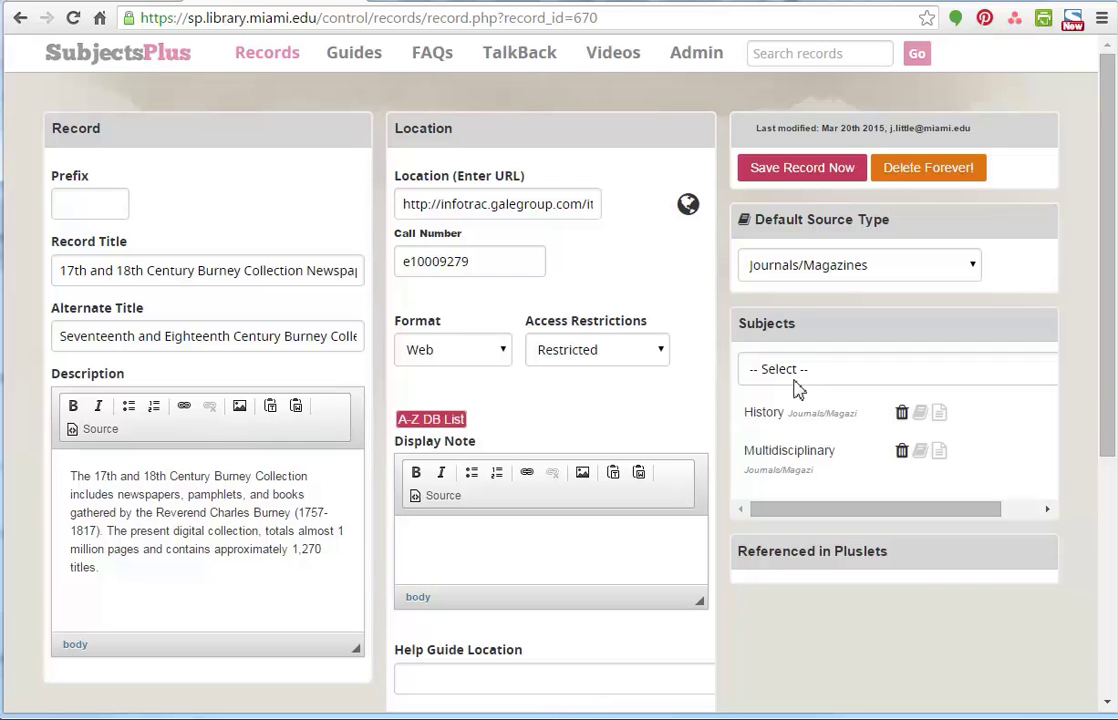
Step: Review the record's assigned subjects and open the blank description box for the History subject
click(797, 380)
click(797, 392)
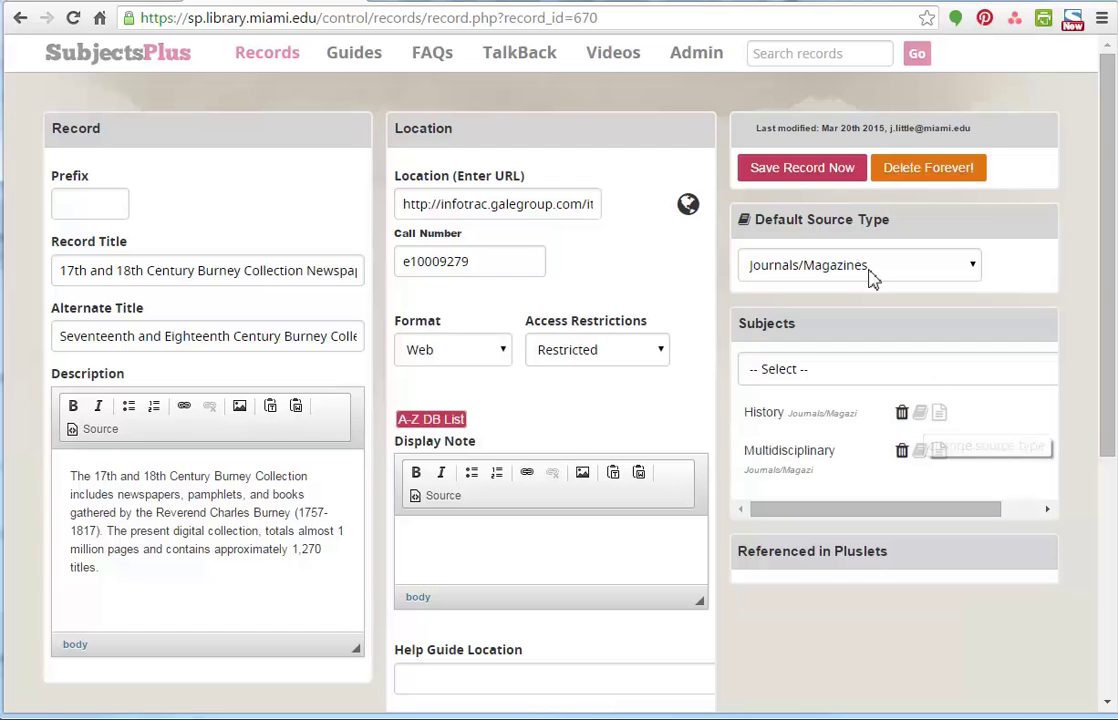
click(943, 420)
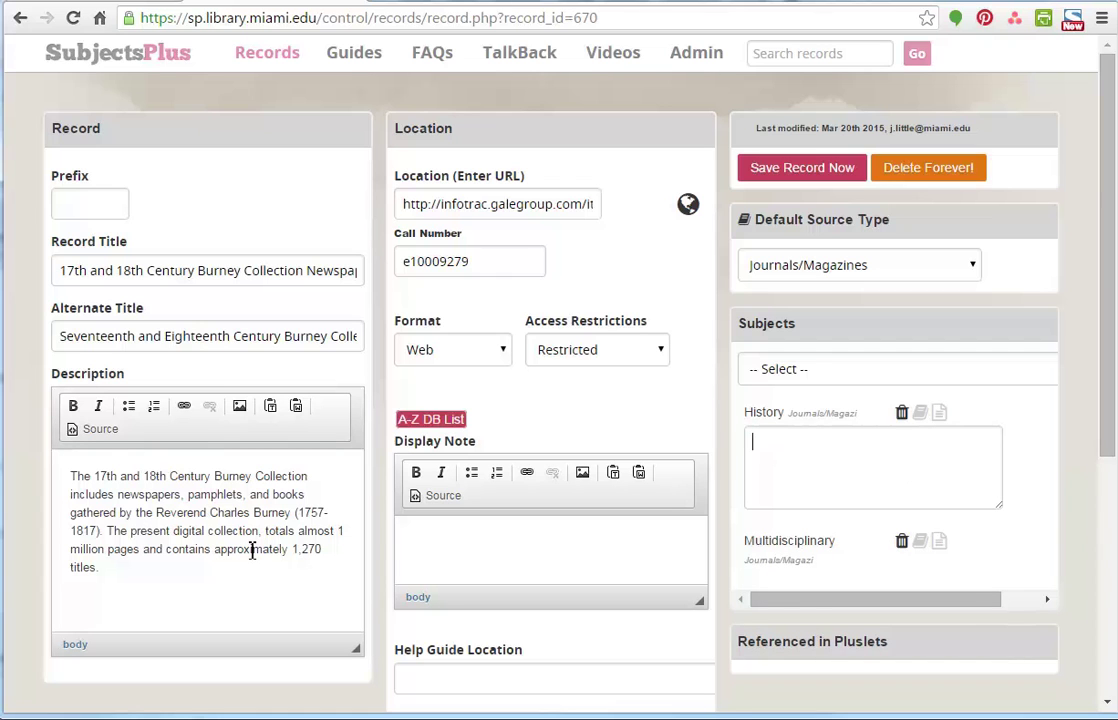
drag(205, 570, 41, 484)
click(153, 461)
click(784, 470)
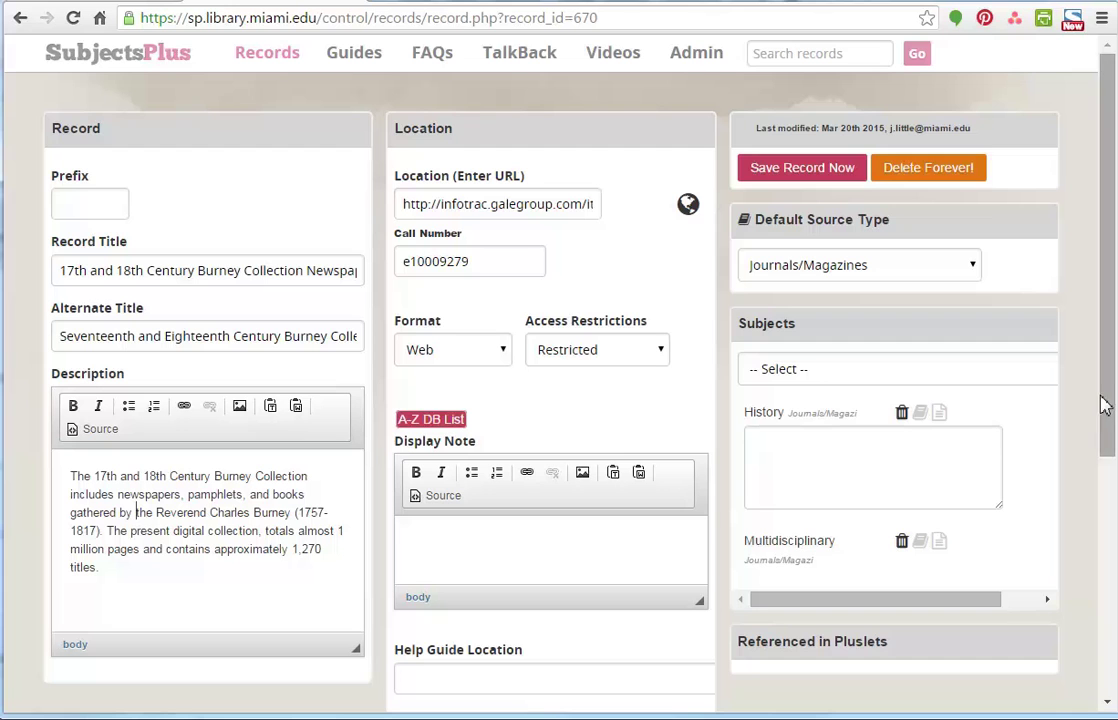
Step: Run the URL check on the record's location
drag(1105, 412, 1105, 516)
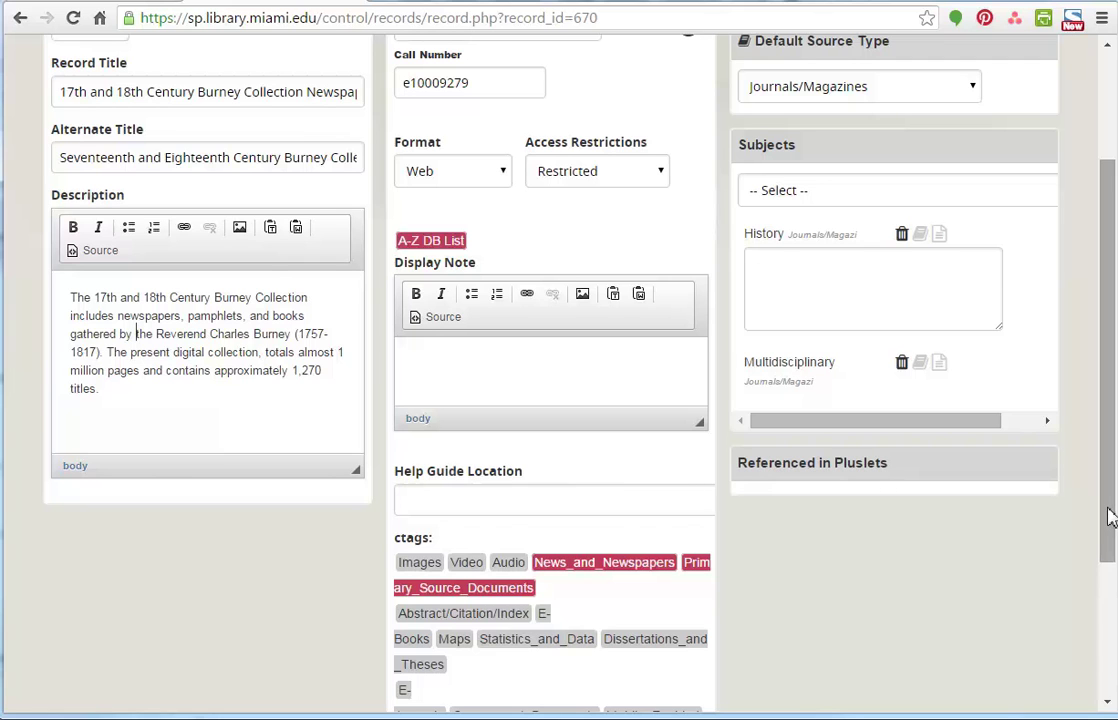
drag(1108, 515, 1105, 282)
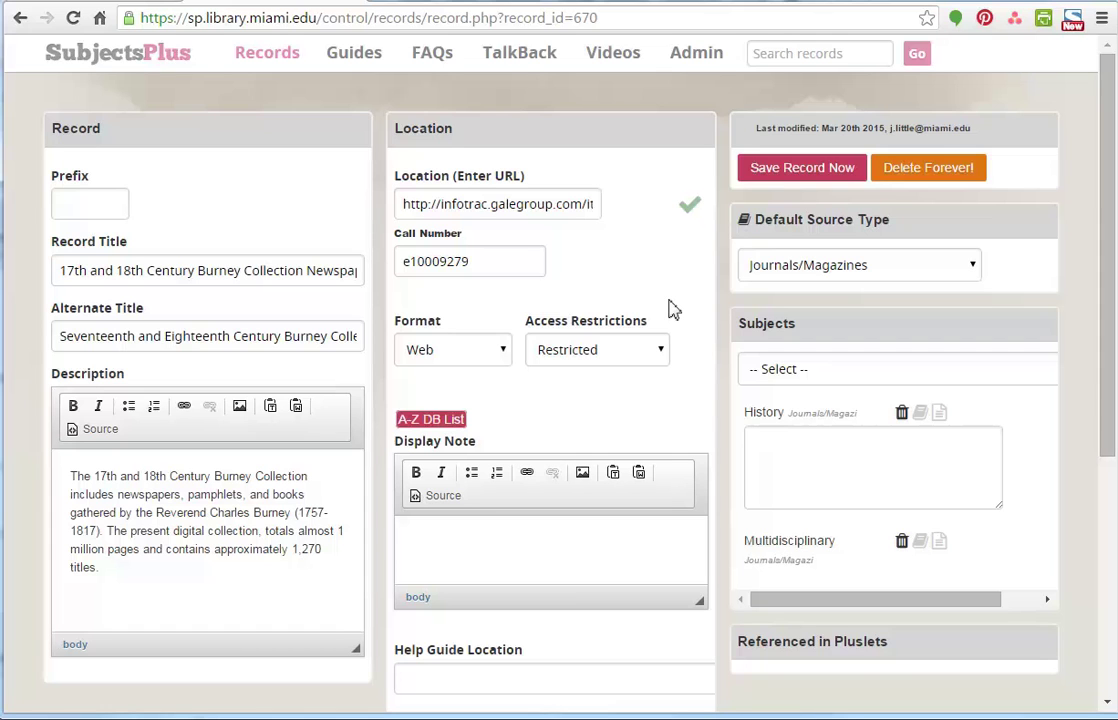
mouse_move(691, 218)
Step: Open a blank form for a new record
mouse_move(268, 72)
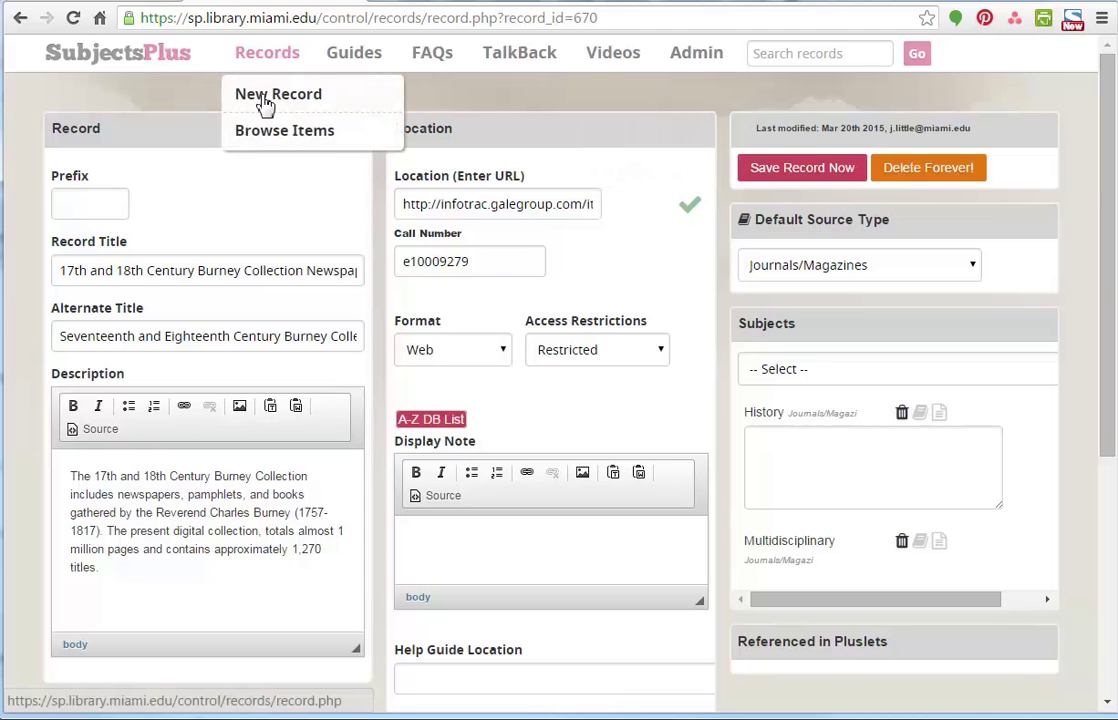
click(264, 100)
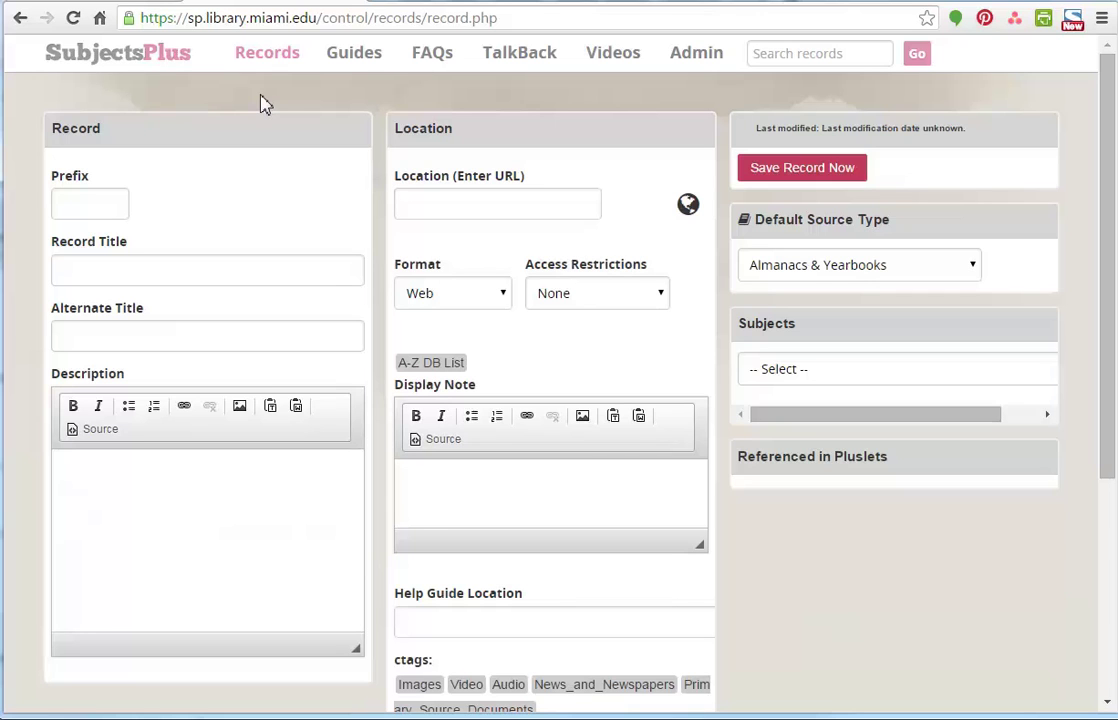
Step: Open library.miami.edu in a separate browser tab and bring up its public database list for the letter A
click(377, 3)
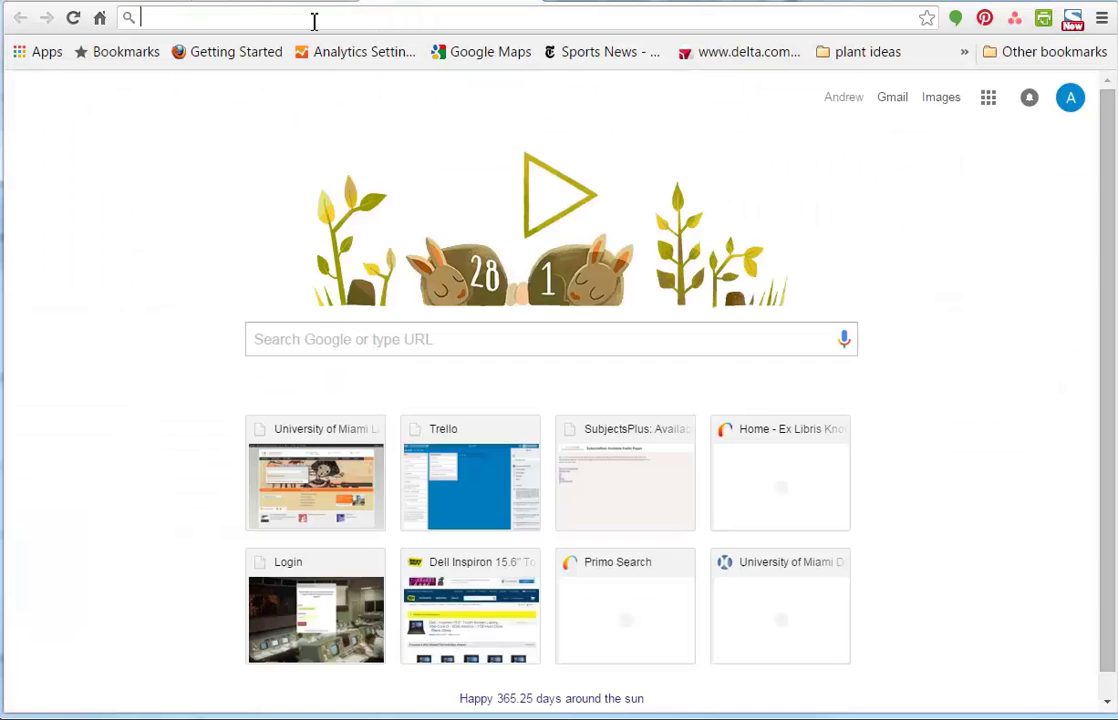
text(library.miami.edu)
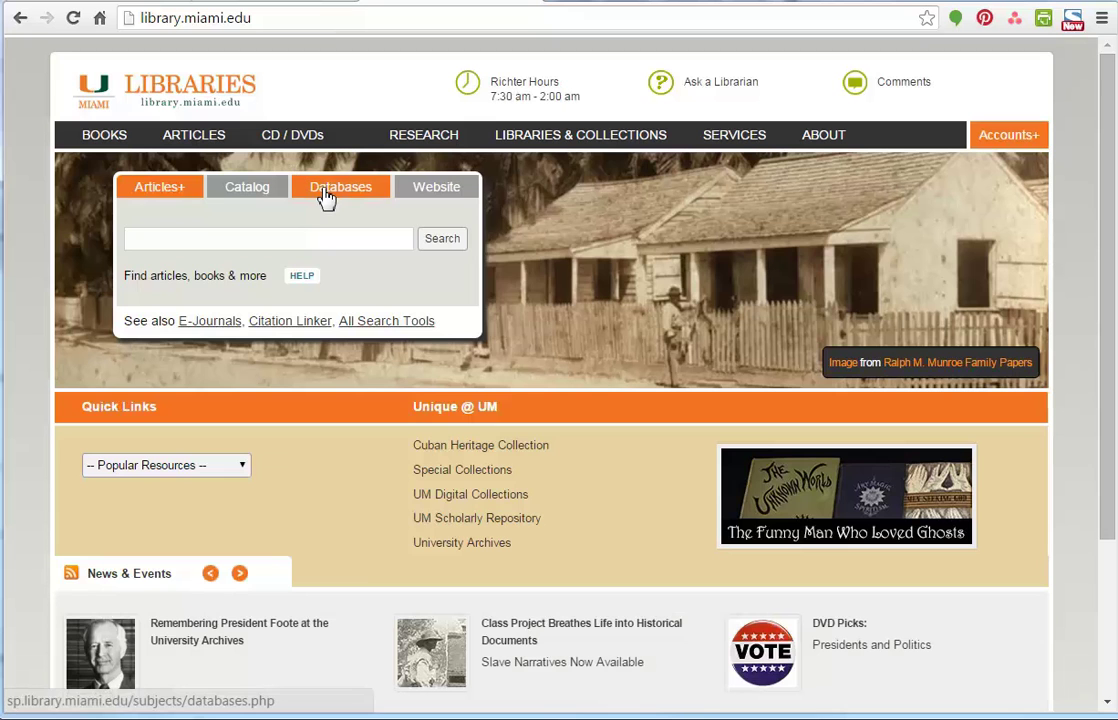
click(327, 192)
click(141, 229)
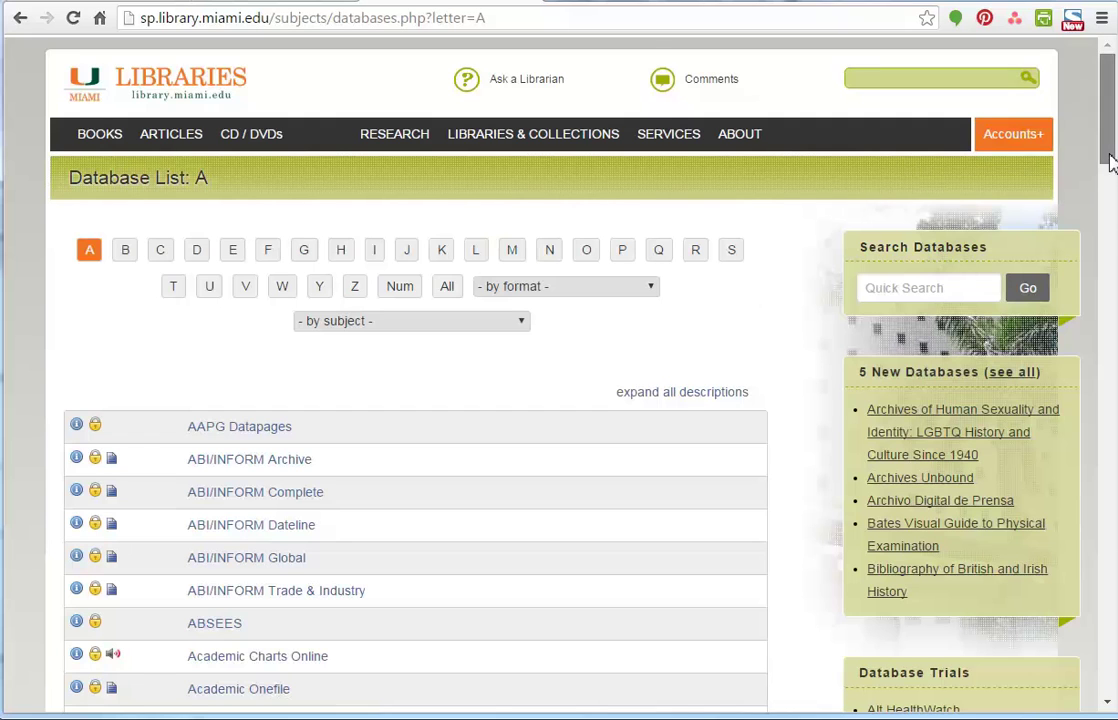
drag(1108, 170, 1113, 103)
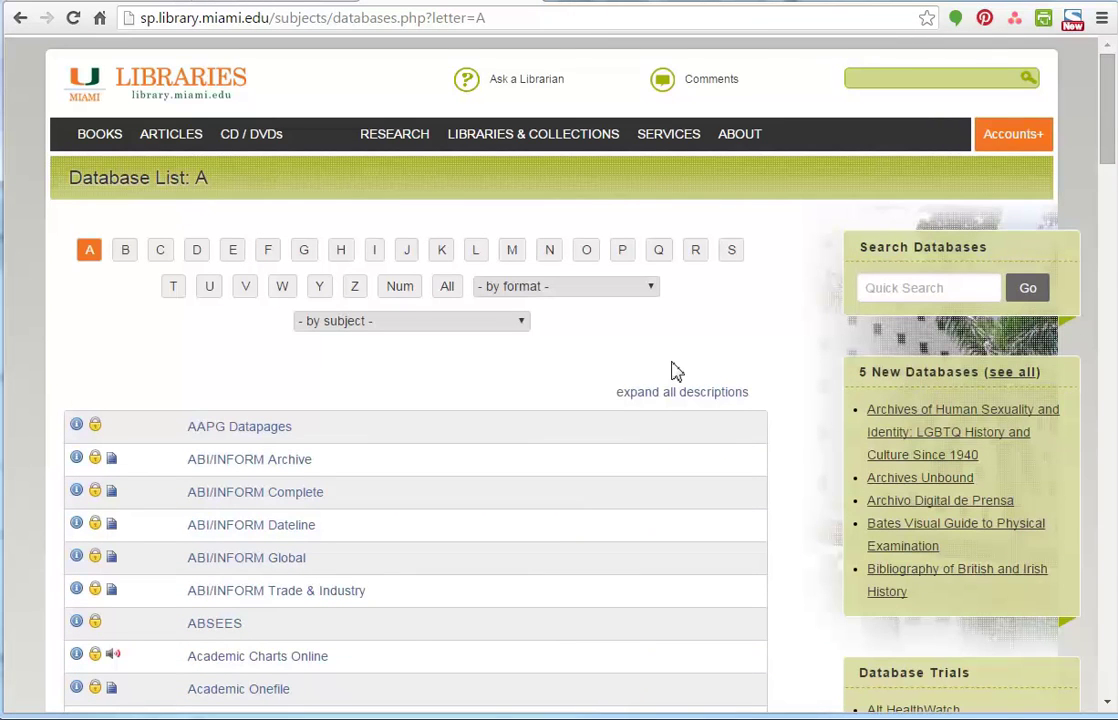
Step: Look through the database list under Num and under the letter S for the Burney Collection entries
click(404, 287)
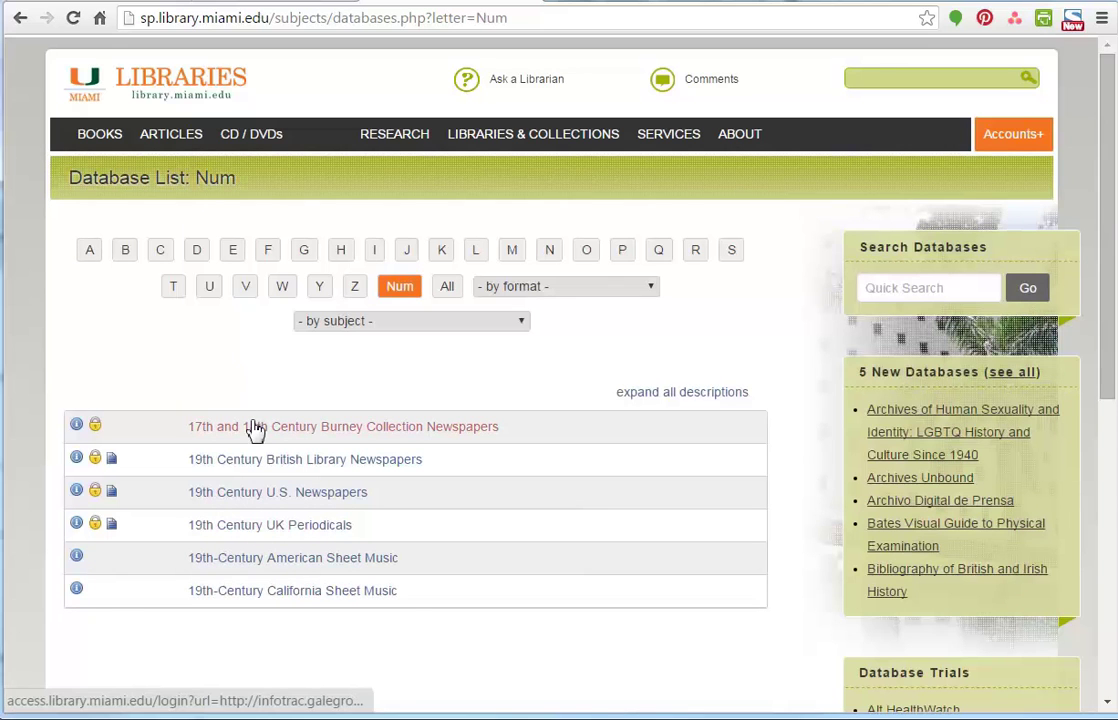
click(727, 262)
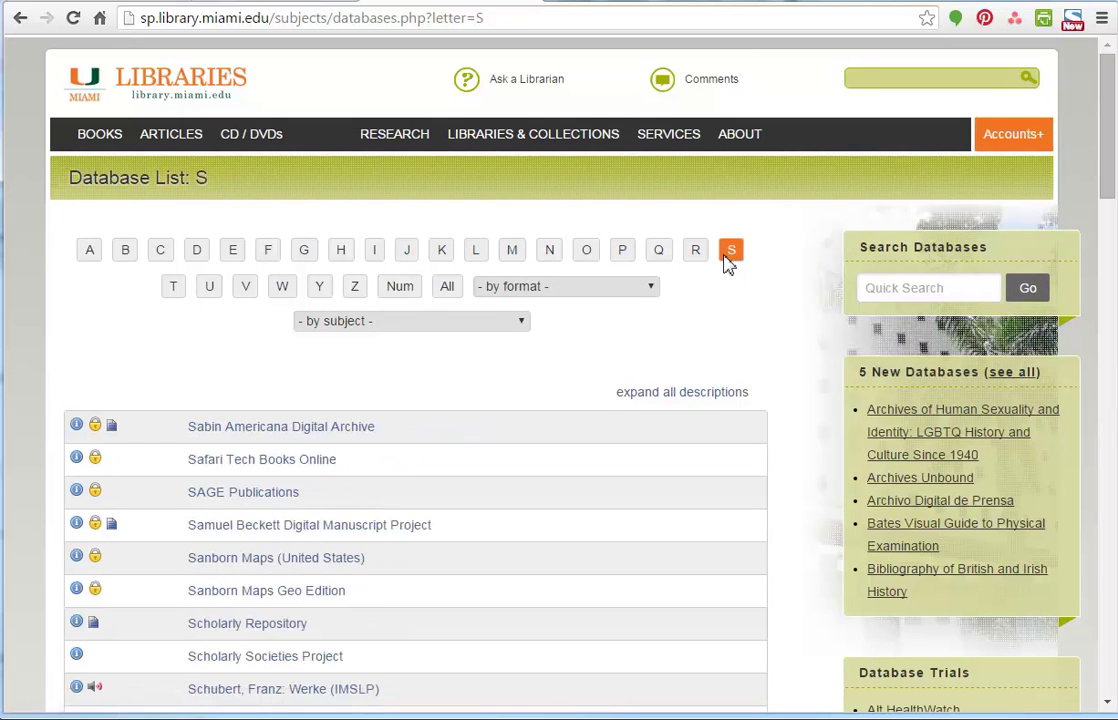
drag(1106, 187, 1108, 527)
drag(1108, 459, 1108, 129)
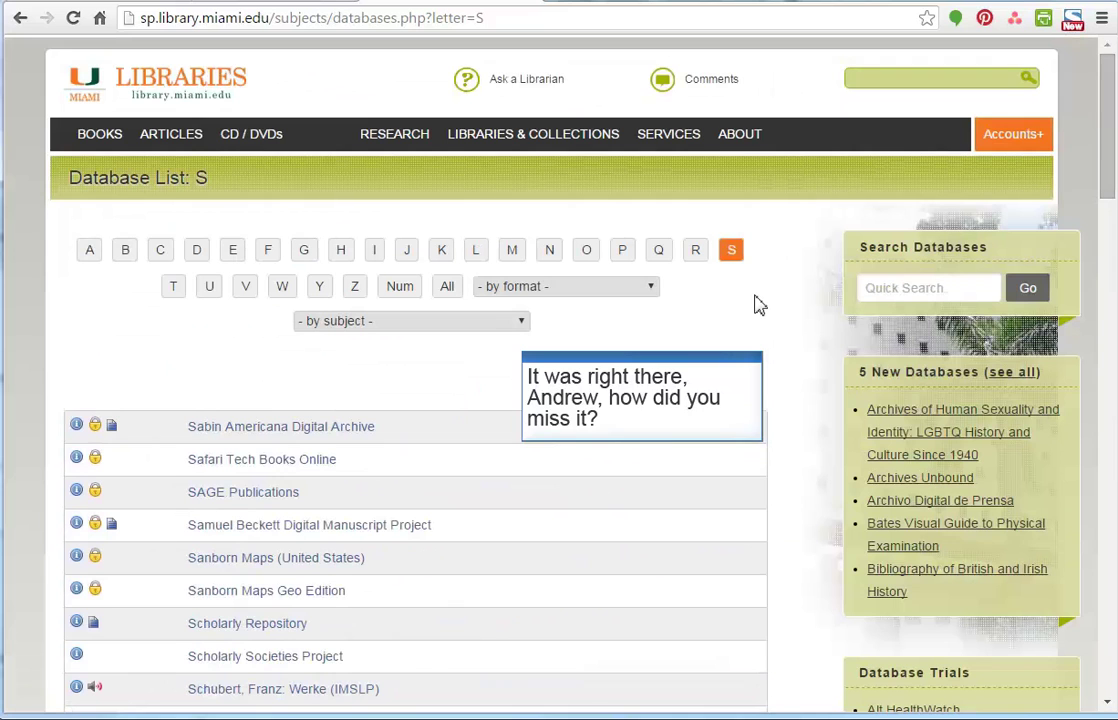